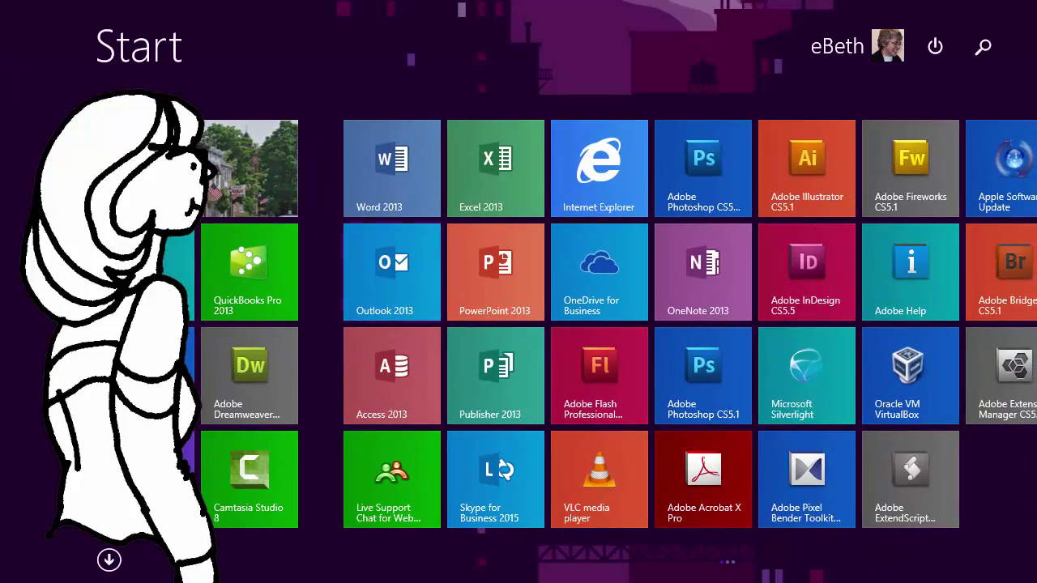
Step: Start Excel and open the recent workbook Student Records 2015.xlsx
{"action": "left_click", "coordinate": [495, 168]}
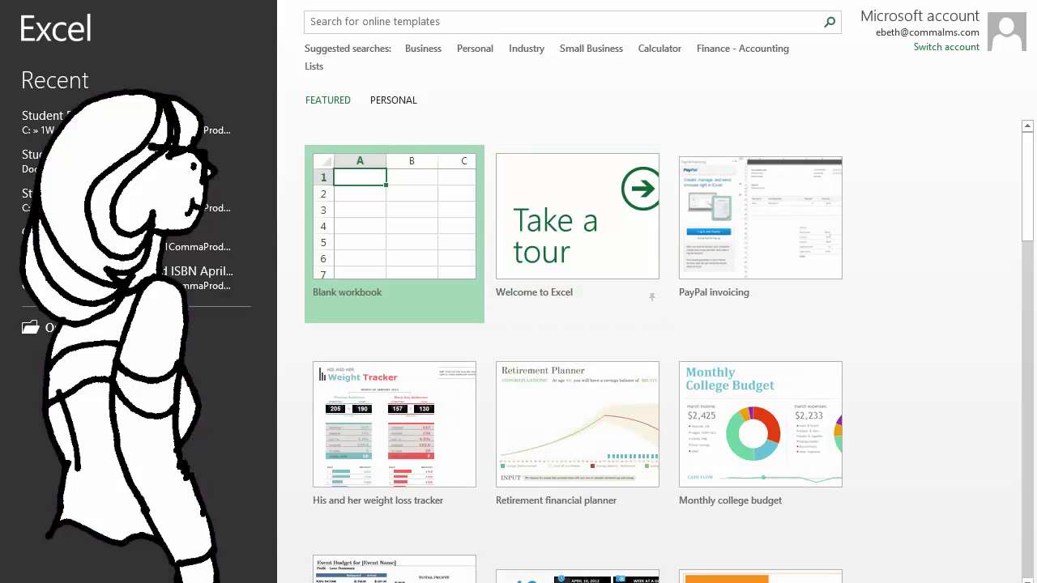
{"action": "left_click", "coordinate": [180, 161]}
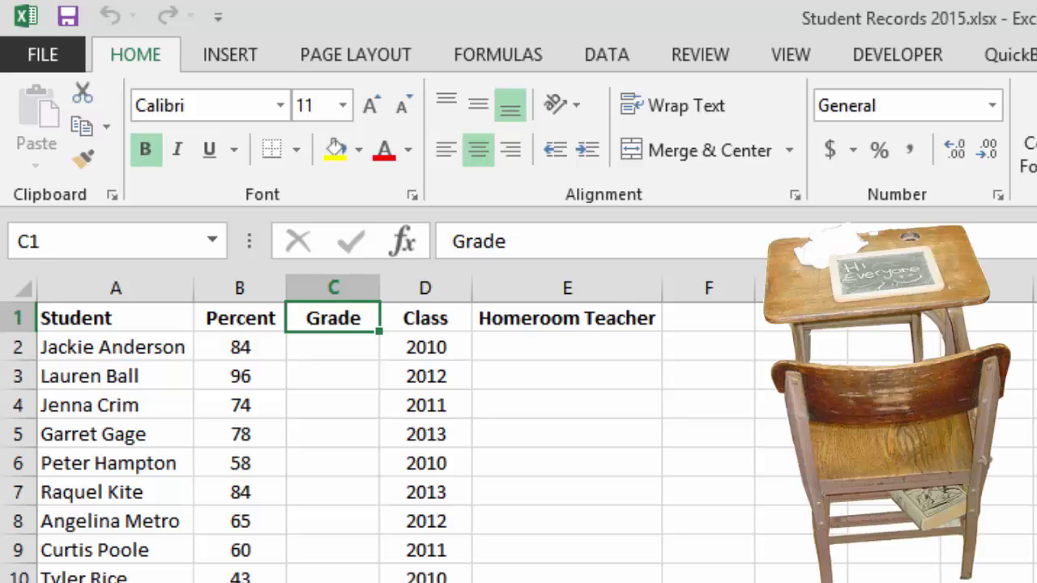
Step: Examine the class years in row 1 of the Homeroom Teacher sheet and move on to the Grading Scale sheet
{"action": "left_click", "coordinate": [567, 318]}
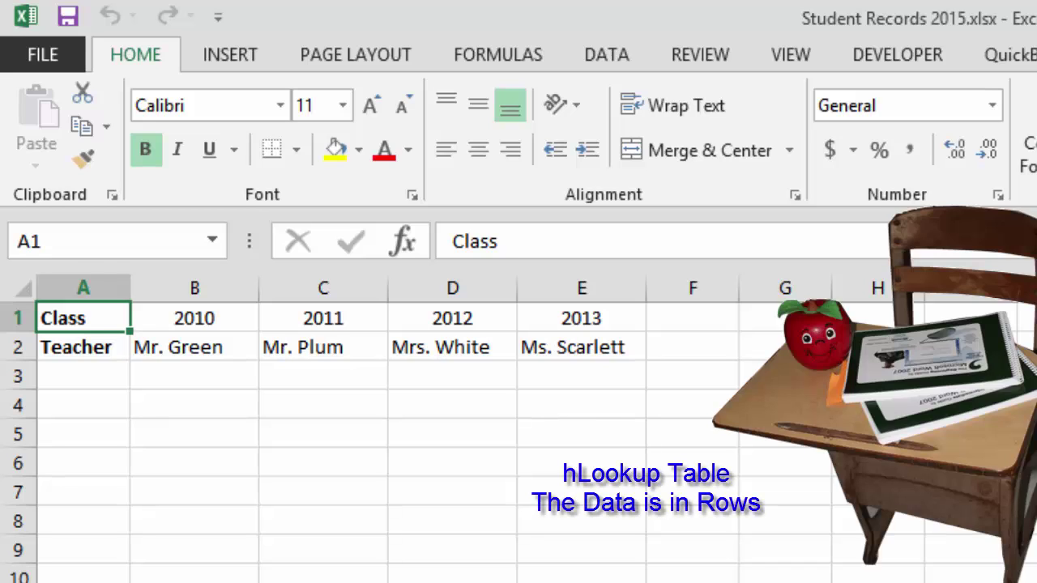
{"action": "left_click", "coordinate": [194, 319]}
{"action": "left_click", "coordinate": [323, 318]}
{"action": "left_click", "coordinate": [452, 318]}
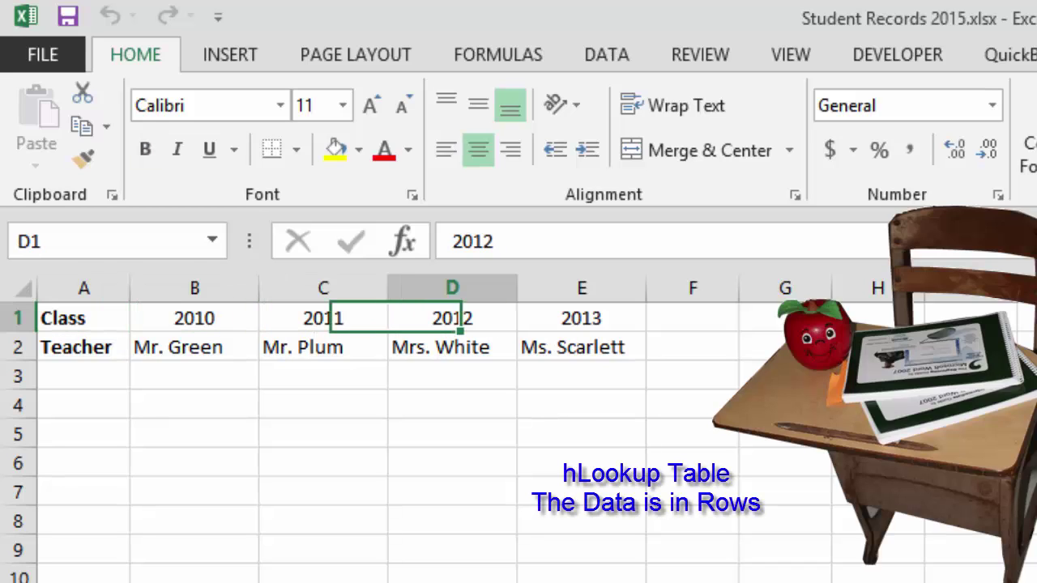
{"action": "left_click", "coordinate": [84, 318]}
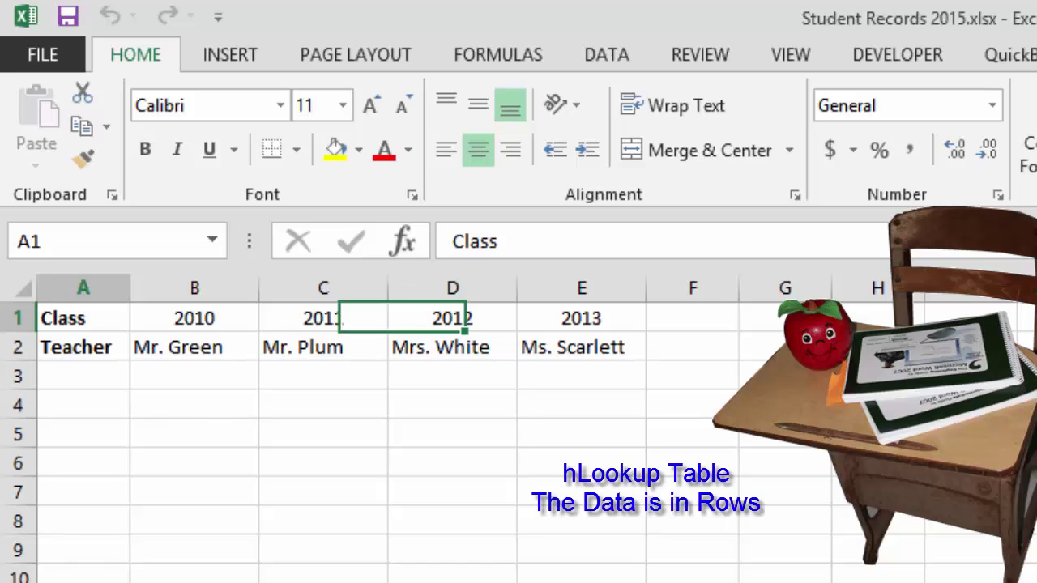
{"action": "key", "text": "ctrl+Page_Down"}
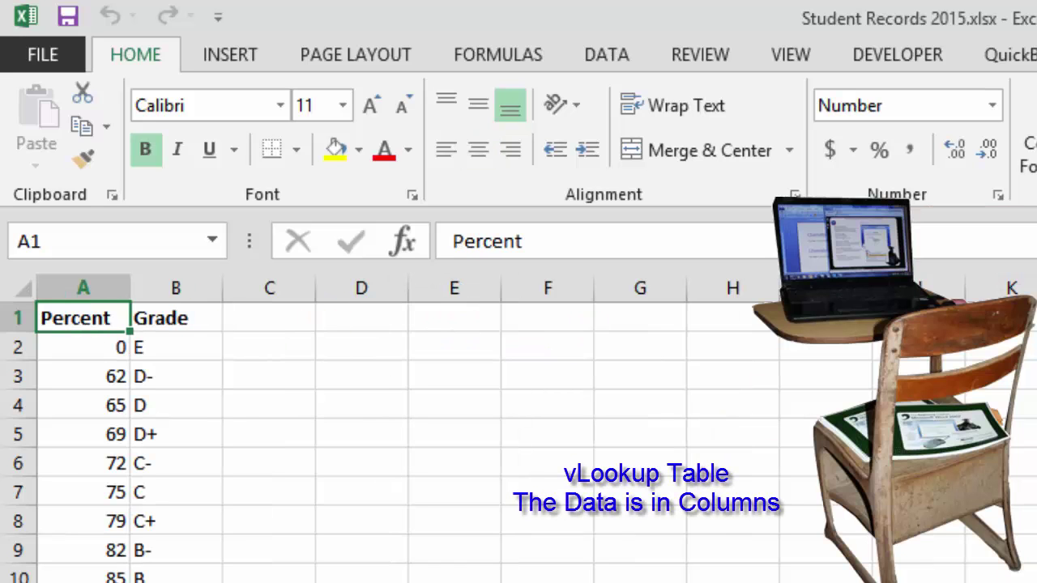
Step: Sort the Percent and Grade table in A1:B13 in descending order
{"action": "left_click_drag", "start_coordinate": [84, 317], "coordinate": [176, 582]}
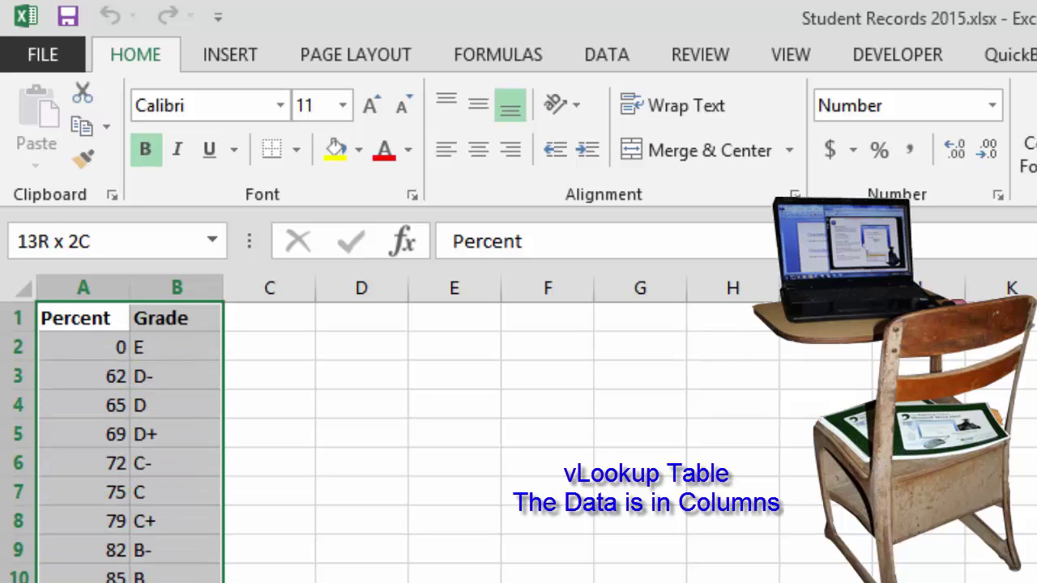
{"action": "left_click", "coordinate": [607, 54]}
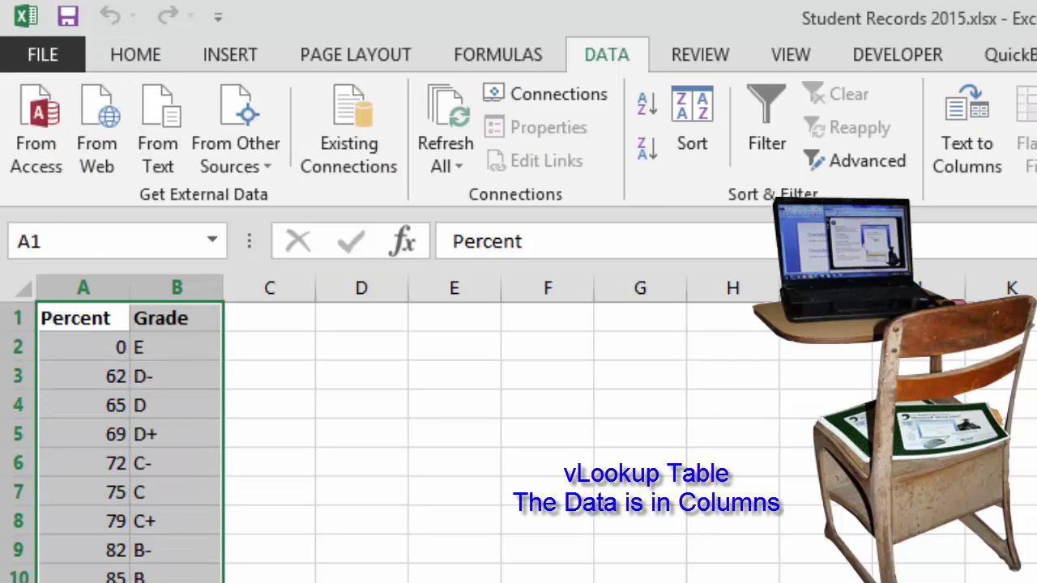
{"action": "left_click", "coordinate": [646, 150]}
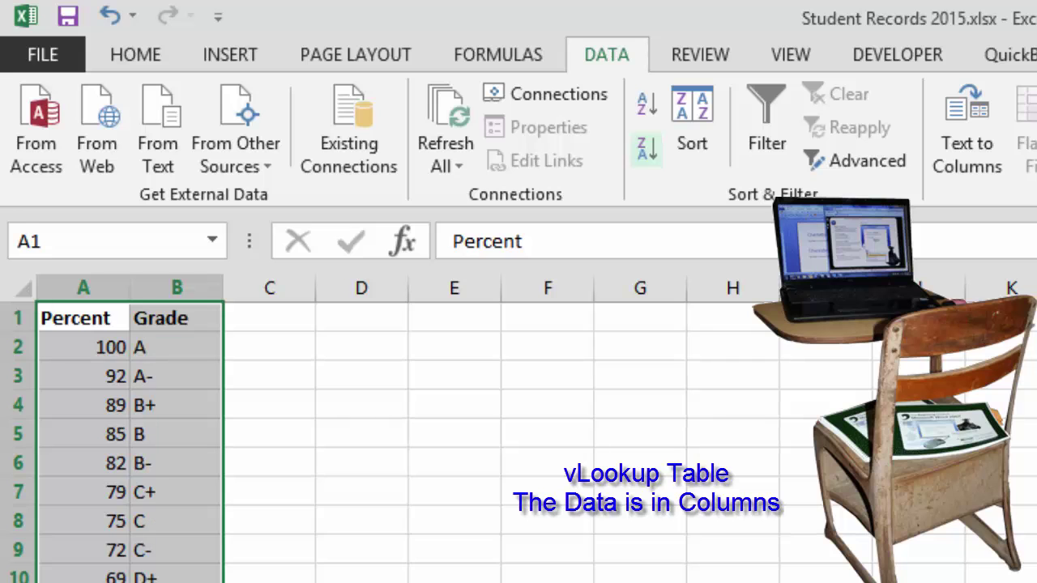
Step: Examine individual percent and grade pairs in the grading scale, including the rows for grades A and C
{"action": "left_click_drag", "start_coordinate": [84, 348], "coordinate": [176, 347]}
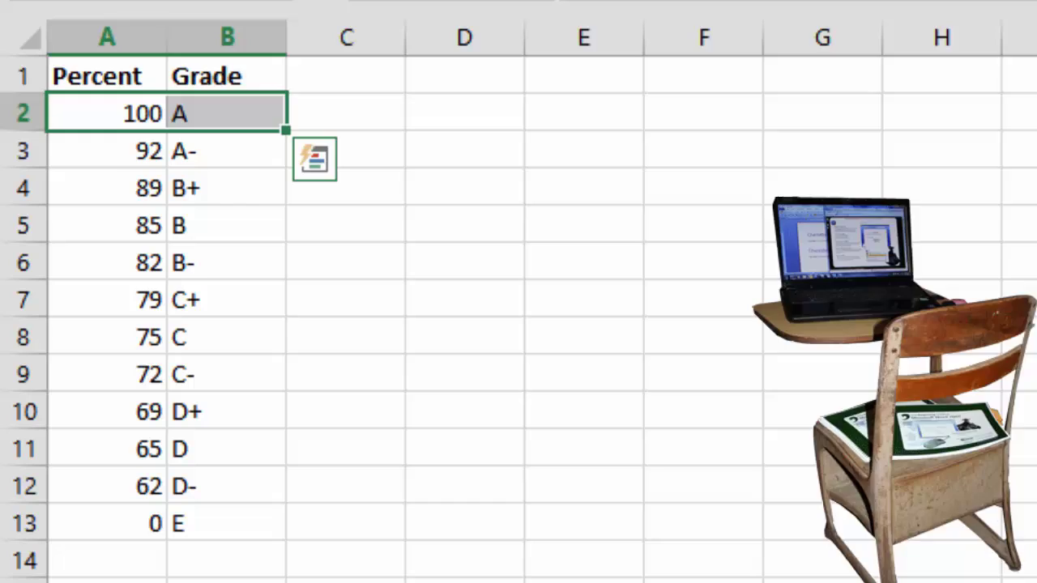
{"action": "left_click", "coordinate": [83, 521]}
{"action": "left_click_drag", "start_coordinate": [107, 337], "coordinate": [226, 337]}
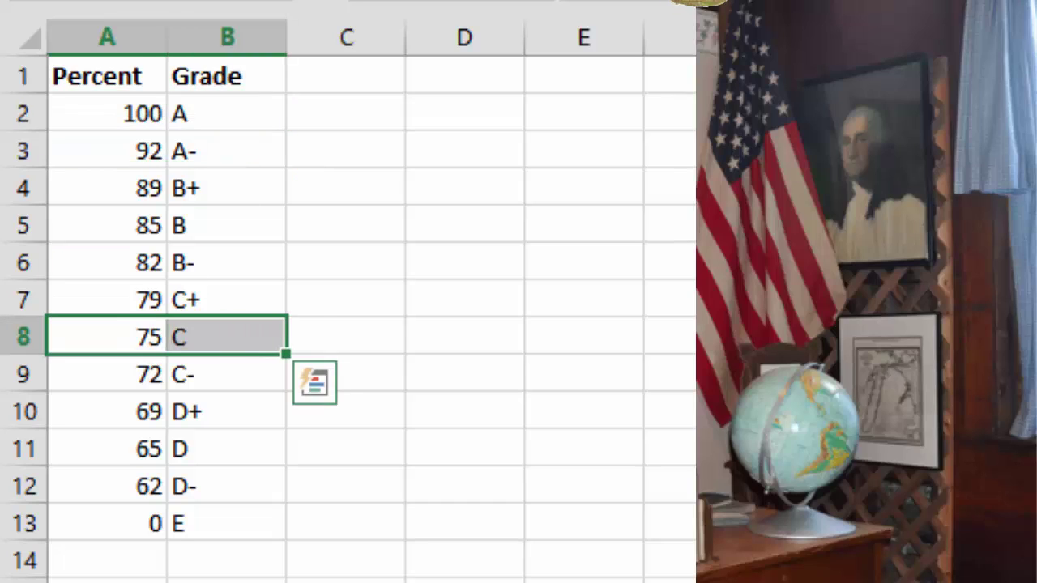
Step: Sort the grading scale in A1:B13 by Percent in ascending order
{"action": "left_click_drag", "start_coordinate": [107, 76], "coordinate": [227, 523]}
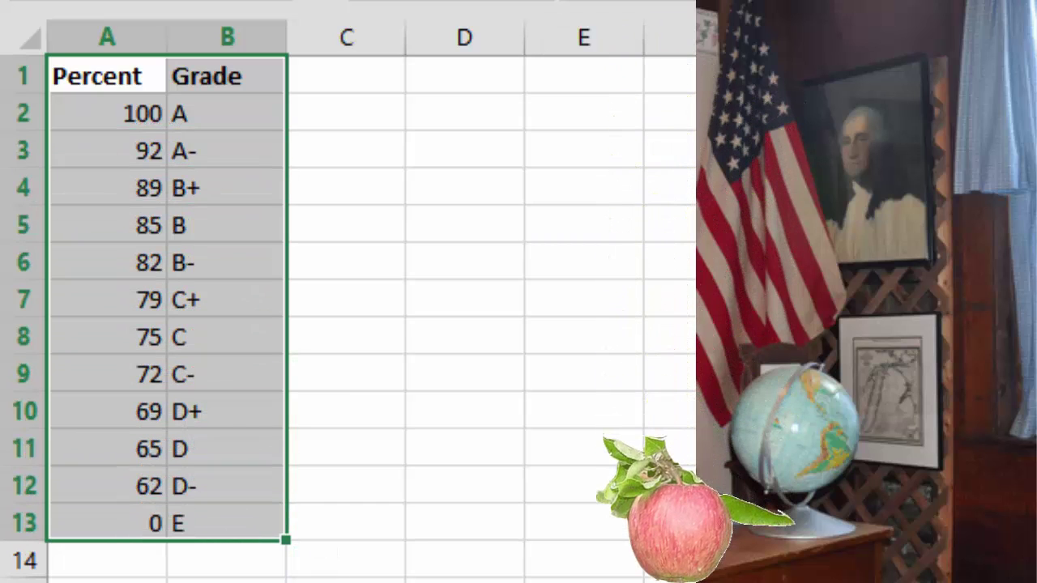
{"action": "key", "text": "alt+a"}
{"action": "key", "text": "s"}
{"action": "key", "text": "a"}
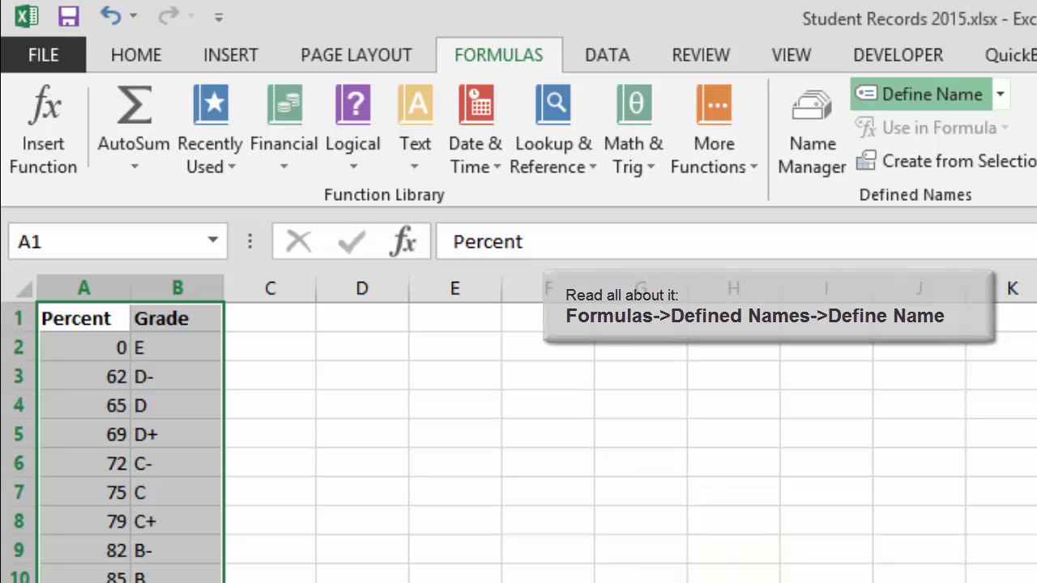
Step: Define the workbook-scope name Grades for the range A1:B13 on the Grading Scale sheet
{"action": "left_click", "coordinate": [921, 94]}
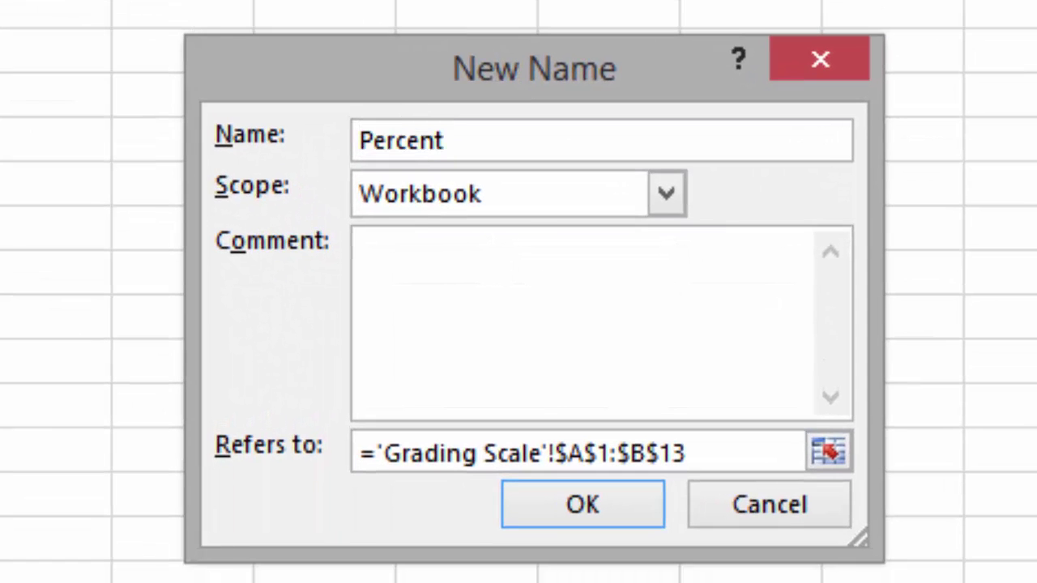
{"action": "type", "text": "Grades"}
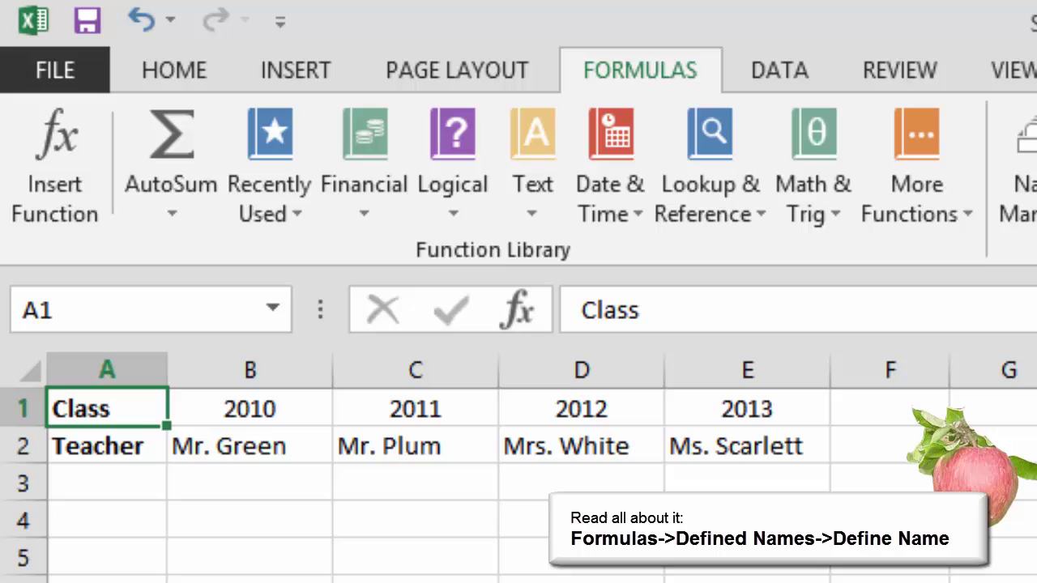
Step: Define the workbook-scope name Teacher for the range A1:E2 on the Homeroom Teacher sheet
{"action": "left_click_drag", "start_coordinate": [105, 409], "coordinate": [745, 445]}
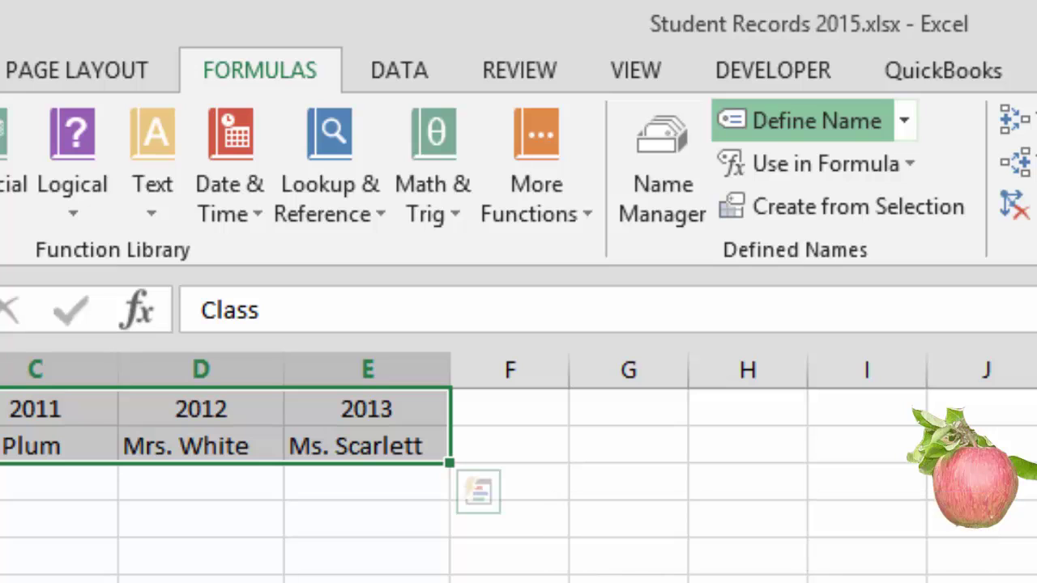
{"action": "left_click", "coordinate": [816, 120]}
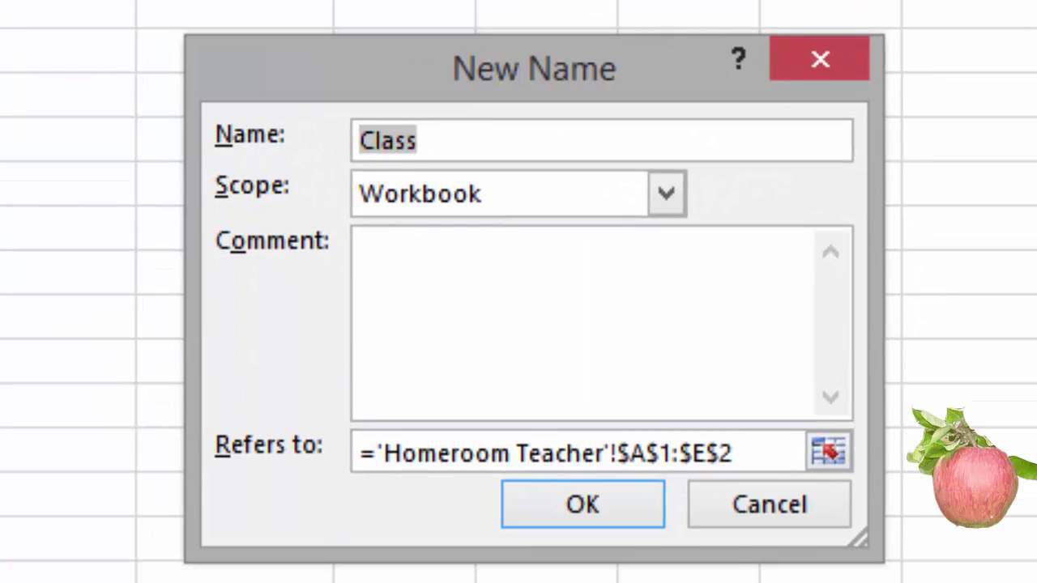
{"action": "type", "text": "Teacher"}
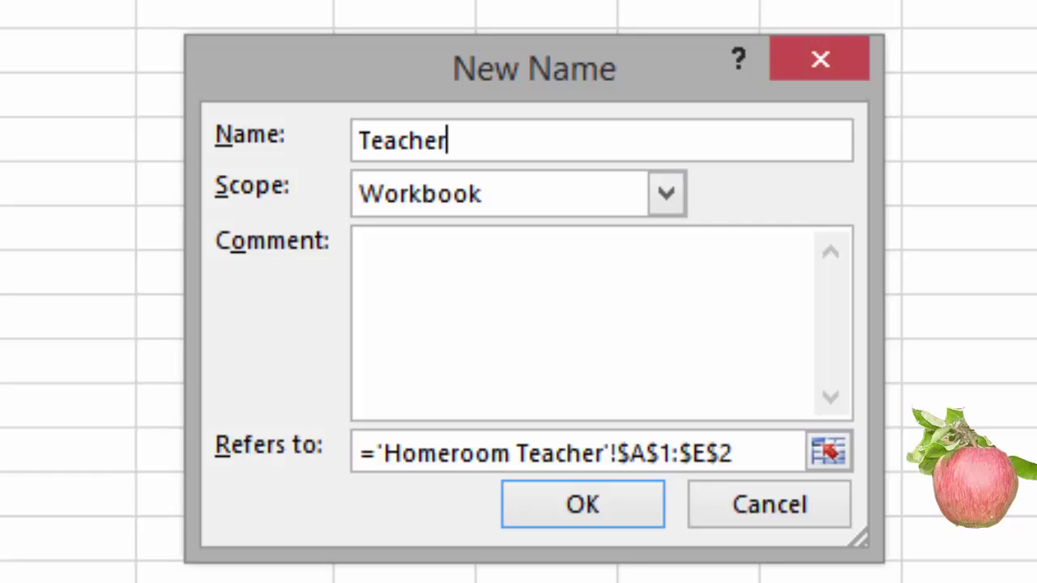
Step: Check the two named ranges by jumping to Grades and to Teacher
{"action": "left_click", "coordinate": [212, 241]}
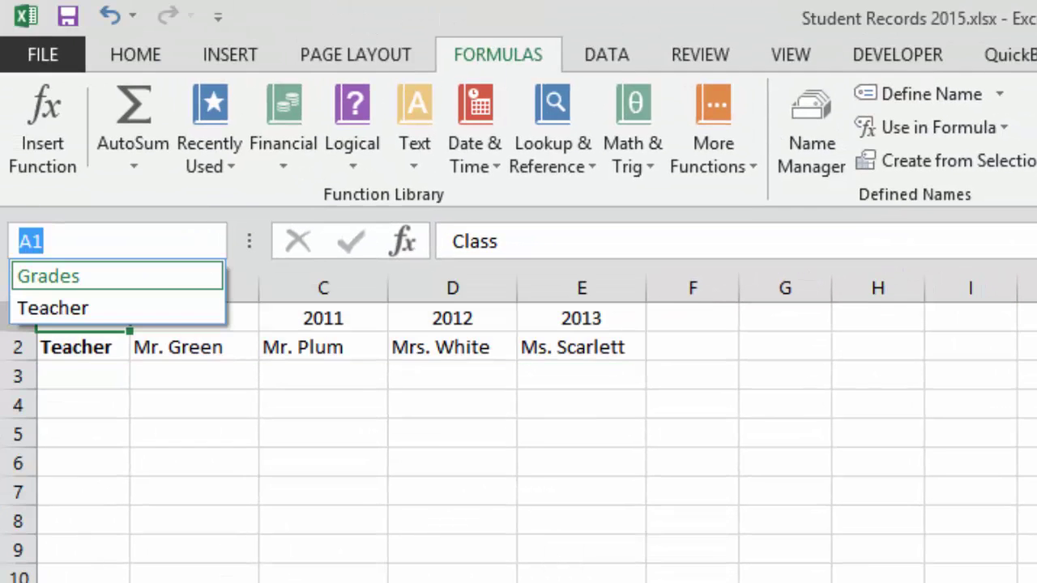
{"action": "left_click", "coordinate": [116, 276]}
{"action": "left_click", "coordinate": [212, 240]}
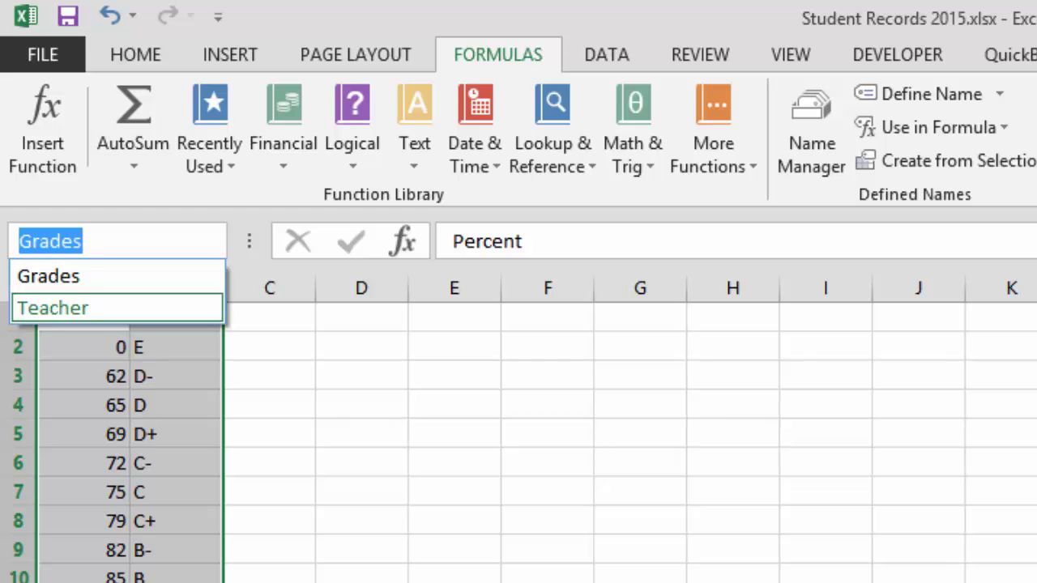
{"action": "left_click", "coordinate": [53, 307]}
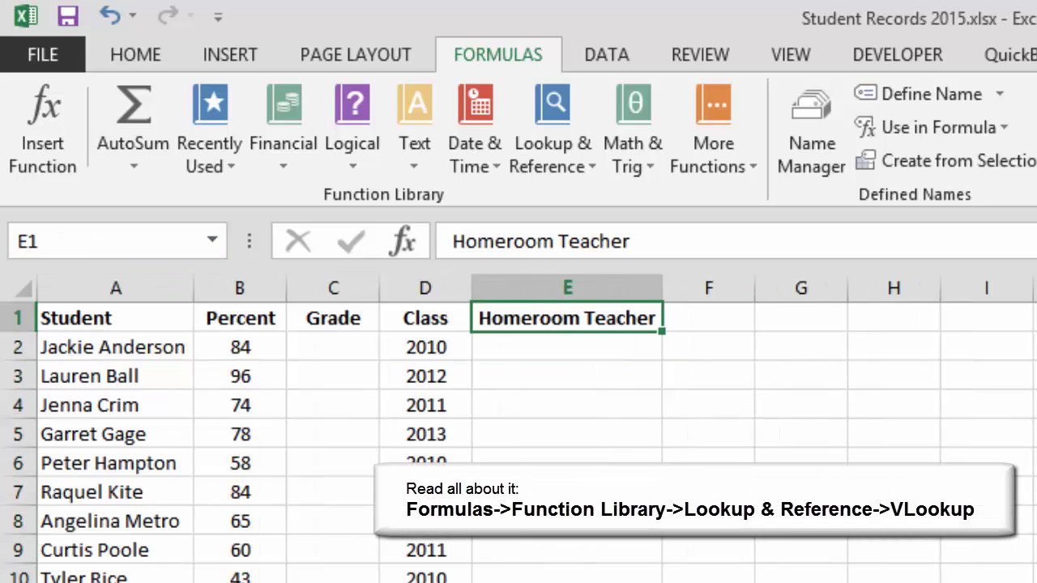
Step: Start a VLOOKUP in C2 of the student list with lookup value B2 and table array Grades
{"action": "left_click", "coordinate": [333, 346]}
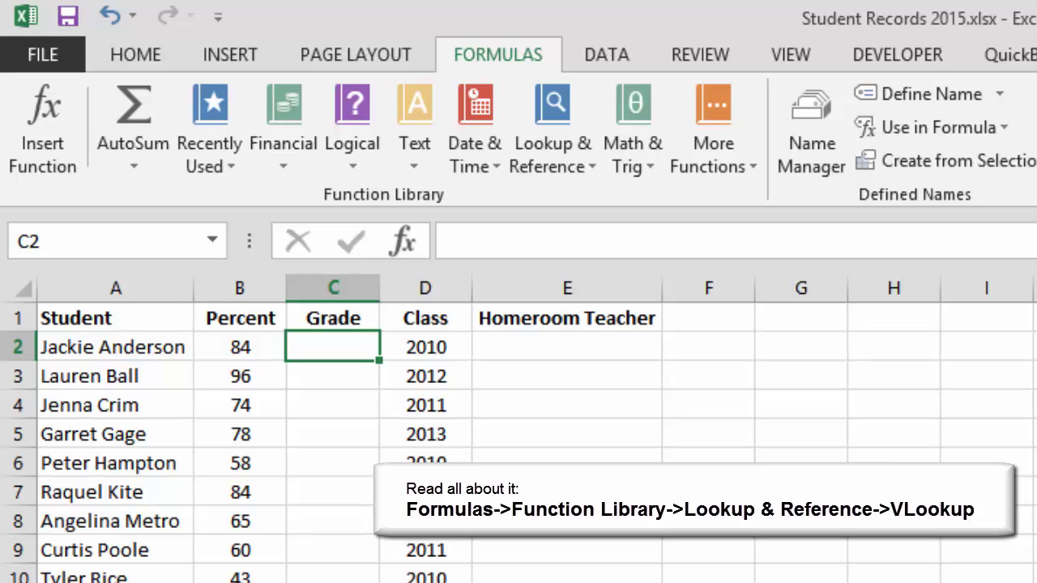
{"action": "left_click", "coordinate": [552, 146]}
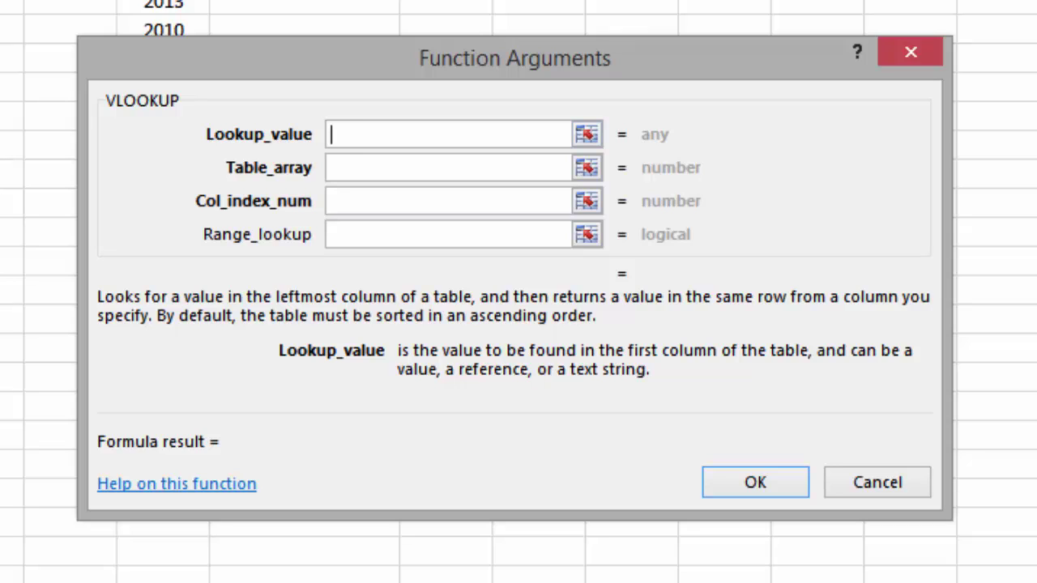
{"action": "type", "text": "B2"}
{"action": "left_click", "coordinate": [449, 168]}
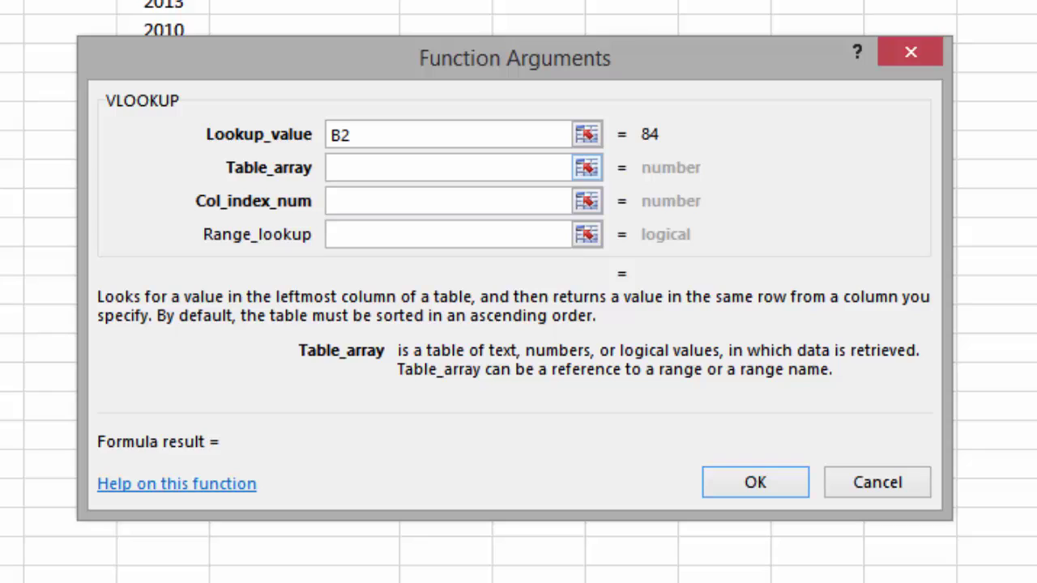
{"action": "type", "text": "Grade"}
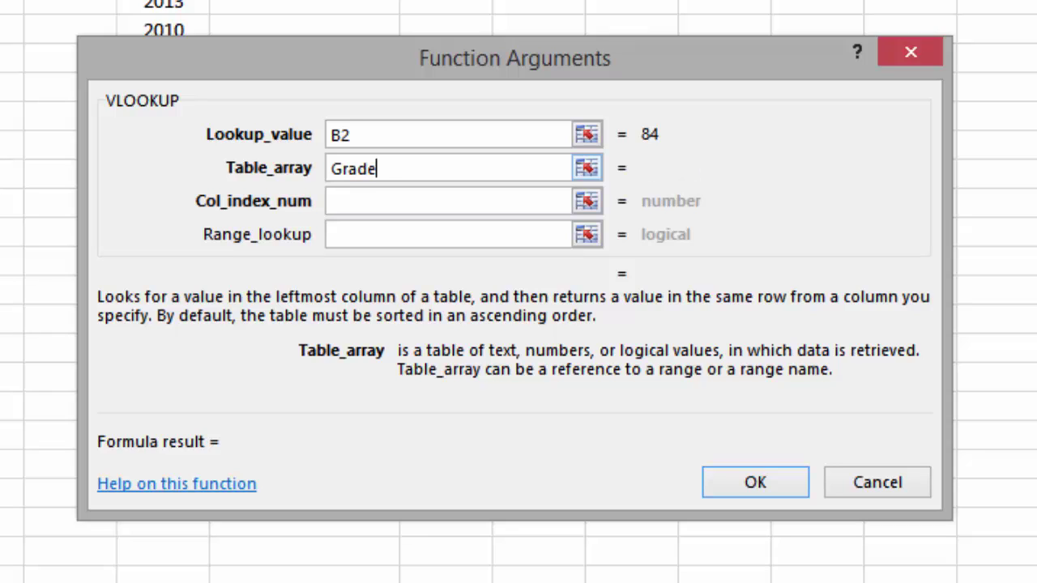
{"action": "type", "text": "s"}
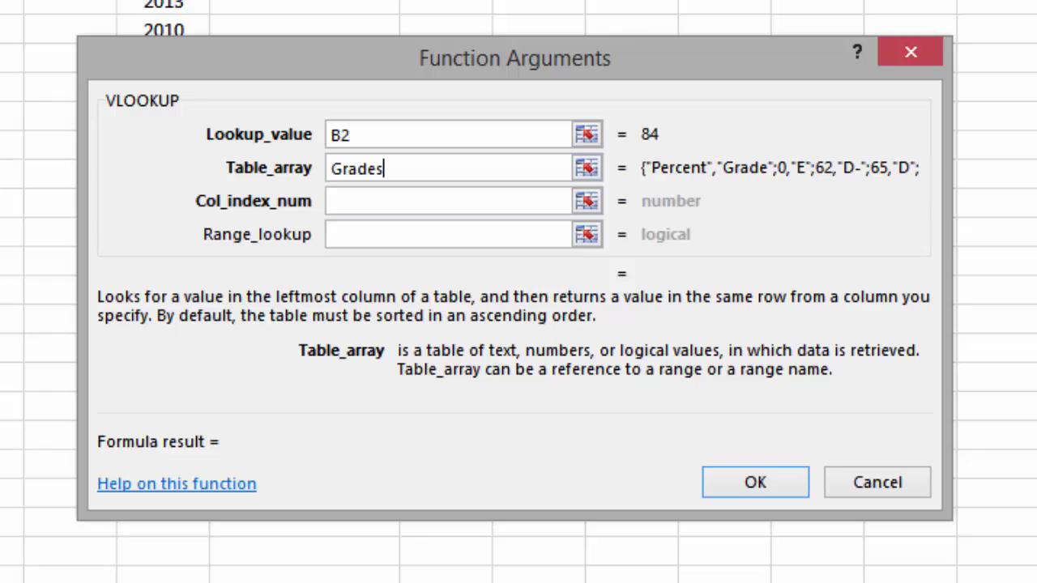
{"action": "key", "text": "BackSpace"}
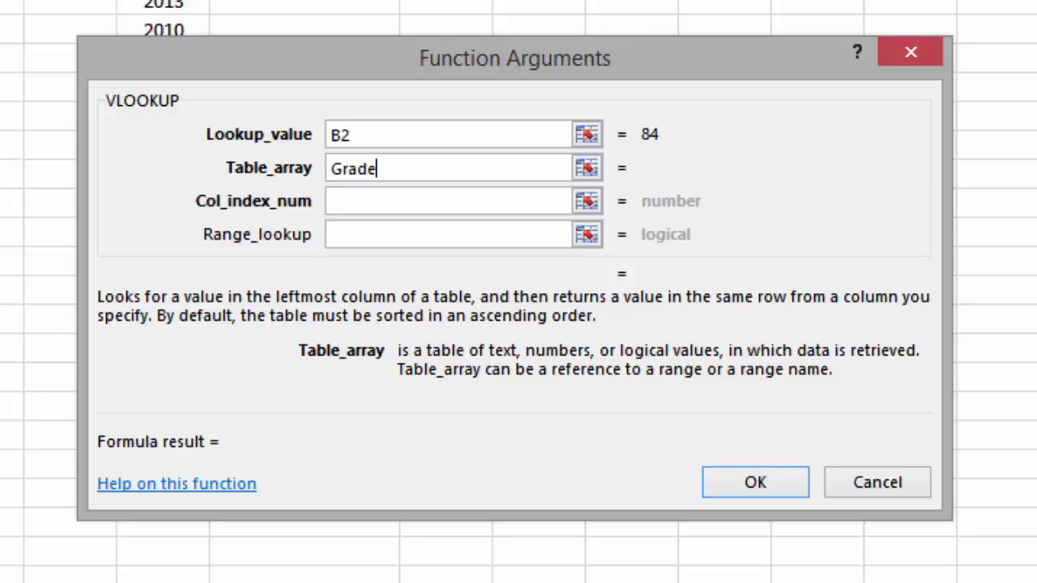
{"action": "type", "text": "s"}
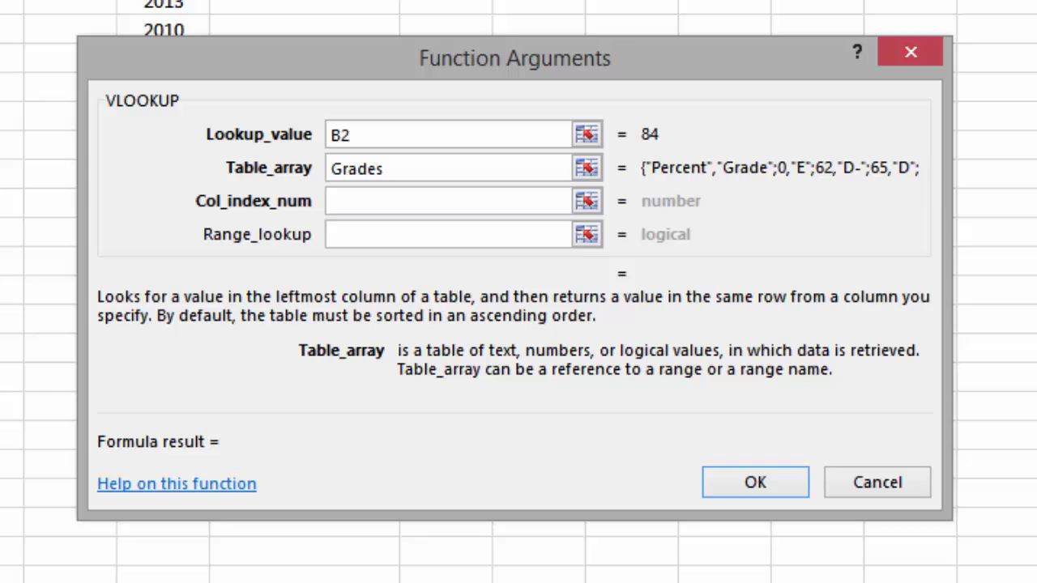
Step: Finish the VLOOKUP with column index 2 and fill the formula down the Grade column
{"action": "left_click", "coordinate": [446, 201]}
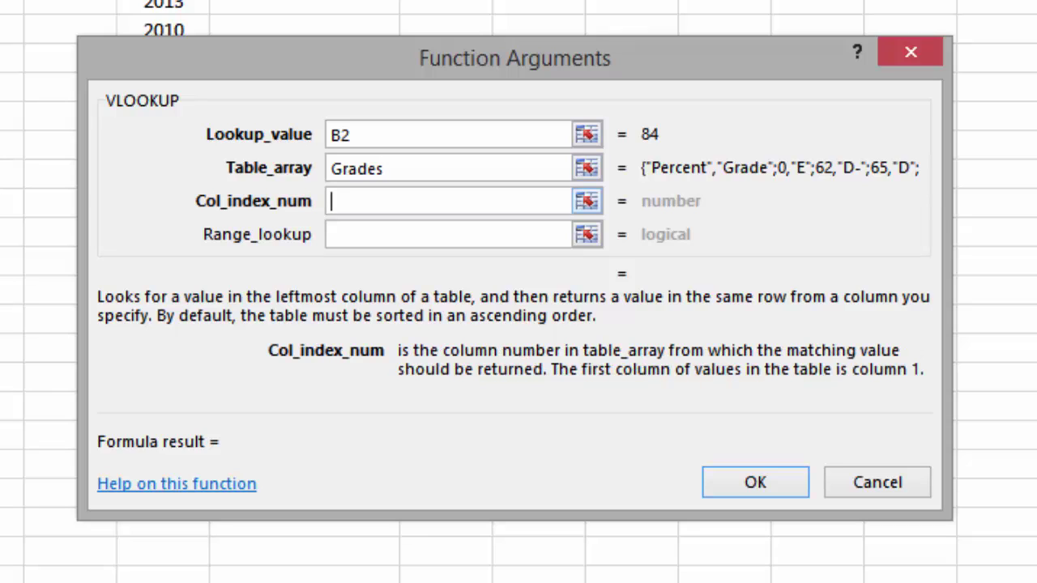
{"action": "type", "text": "2"}
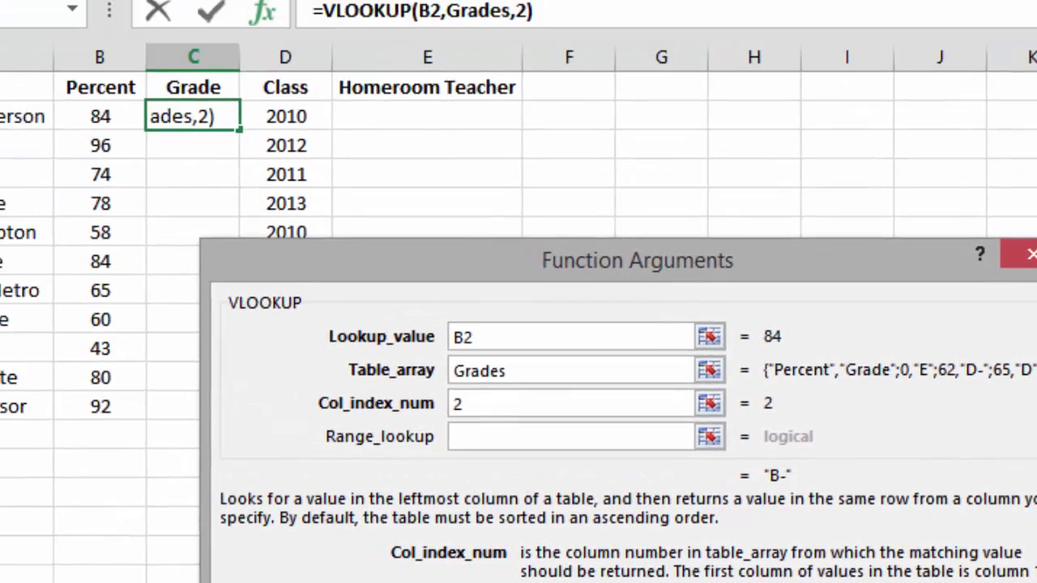
{"action": "key", "text": "Return"}
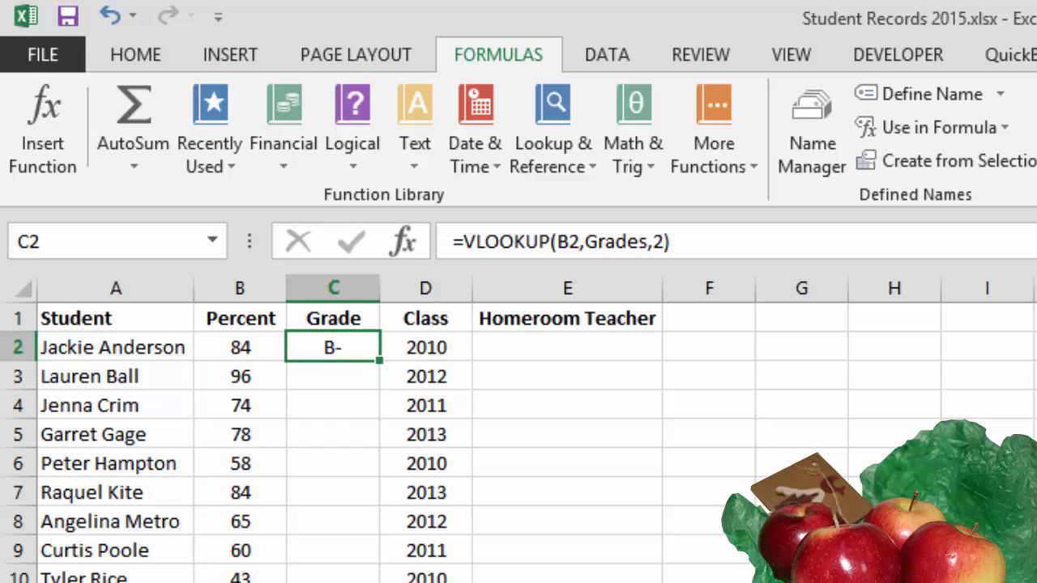
{"action": "double_click", "coordinate": [379, 360]}
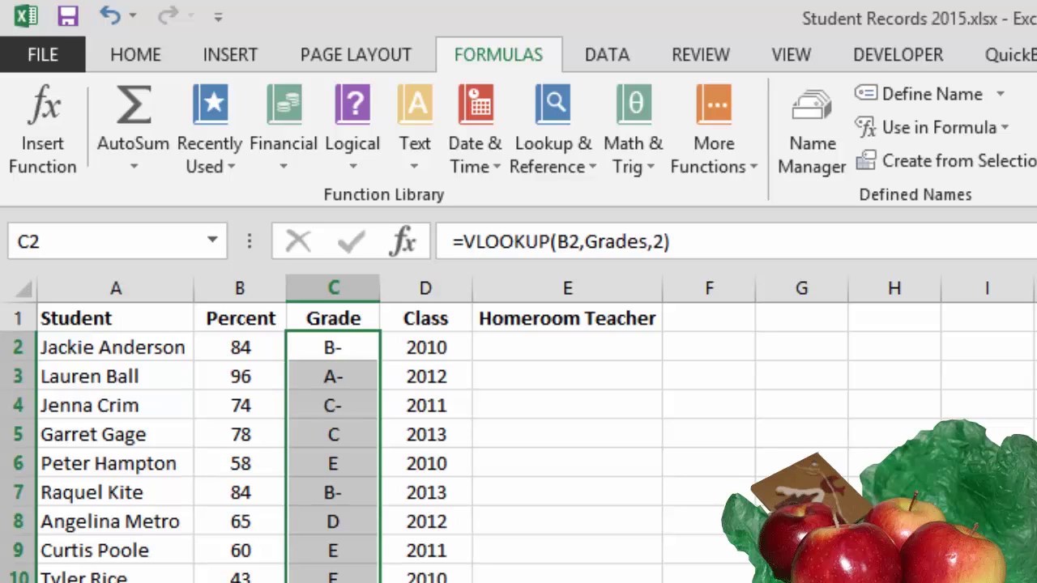
Step: Insert an HLOOKUP in E2 of the student list with lookup value D2, table array Teacher and row index 2
{"action": "left_click", "coordinate": [567, 346]}
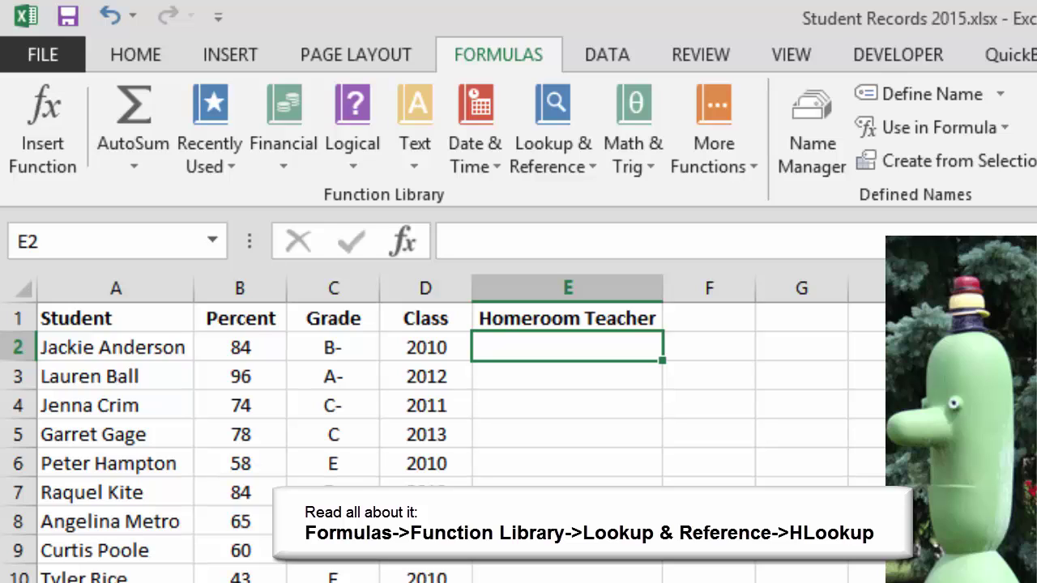
{"action": "left_click", "coordinate": [553, 133]}
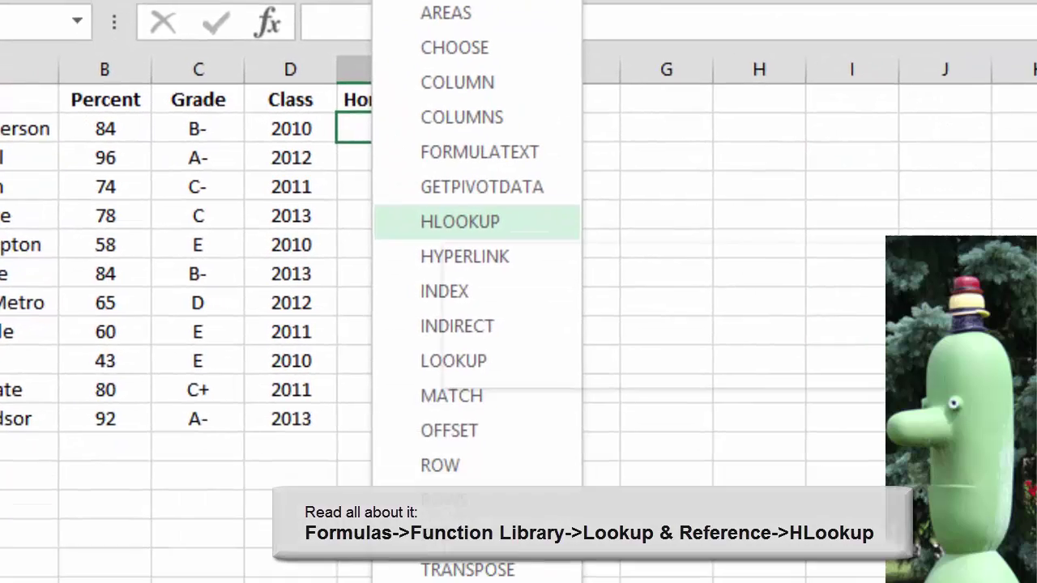
{"action": "left_click", "coordinate": [595, 439]}
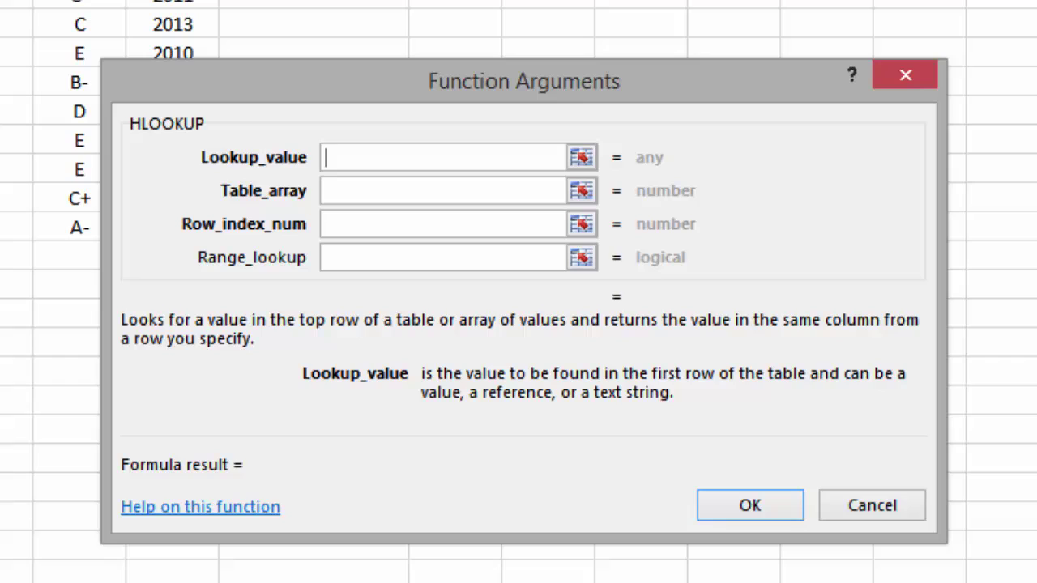
{"action": "type", "text": "D2"}
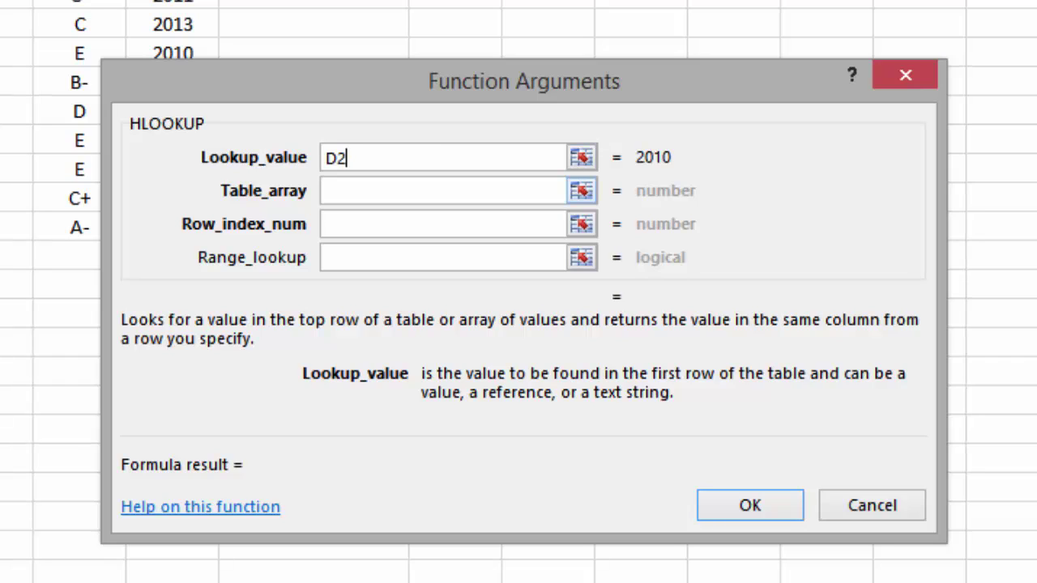
{"action": "left_click", "coordinate": [443, 191]}
{"action": "type", "text": "Teacher"}
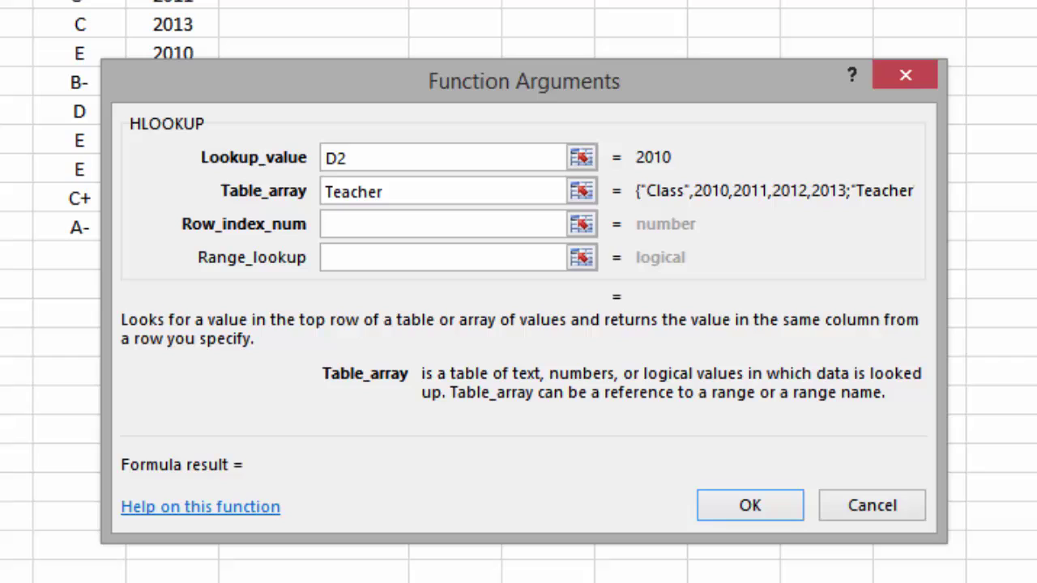
{"action": "key", "text": "Tab"}
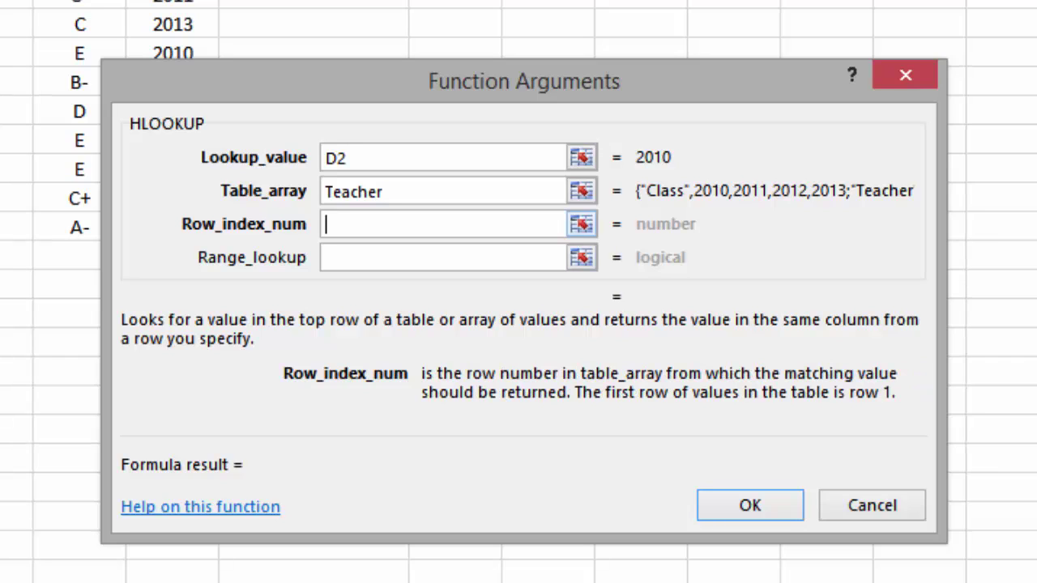
{"action": "type", "text": "2"}
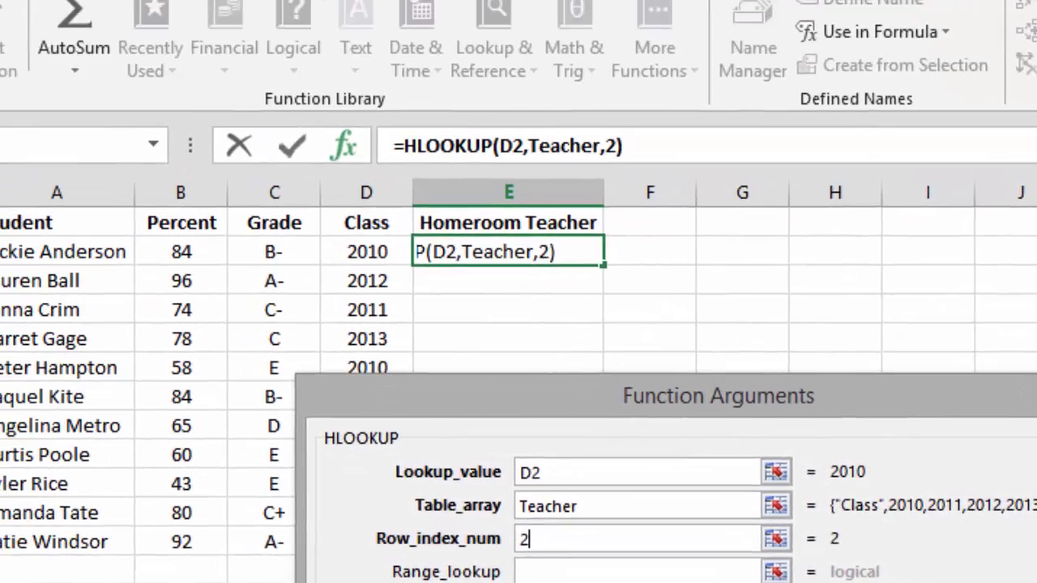
{"action": "key", "text": "Return"}
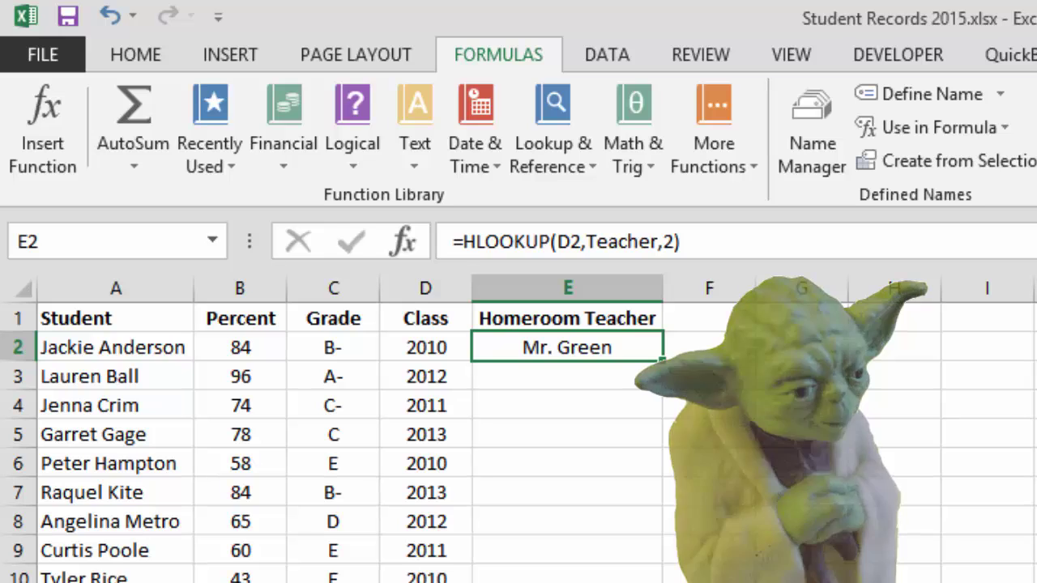
Step: Fill the HLOOKUP down the Homeroom Teacher column, check the formula in E12 and return to cell A1
{"action": "double_click", "coordinate": [662, 359]}
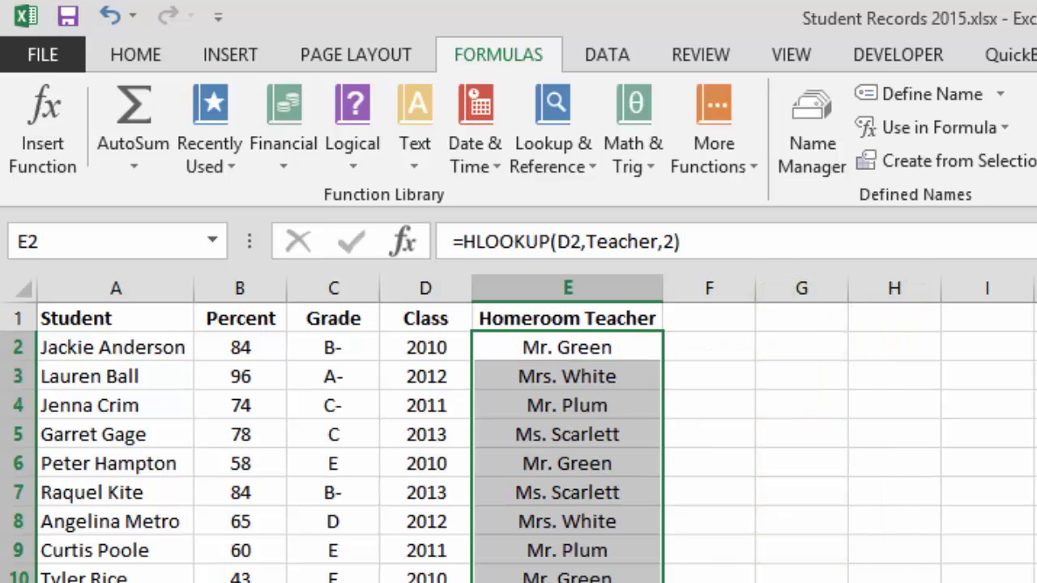
{"action": "left_click", "coordinate": [567, 582]}
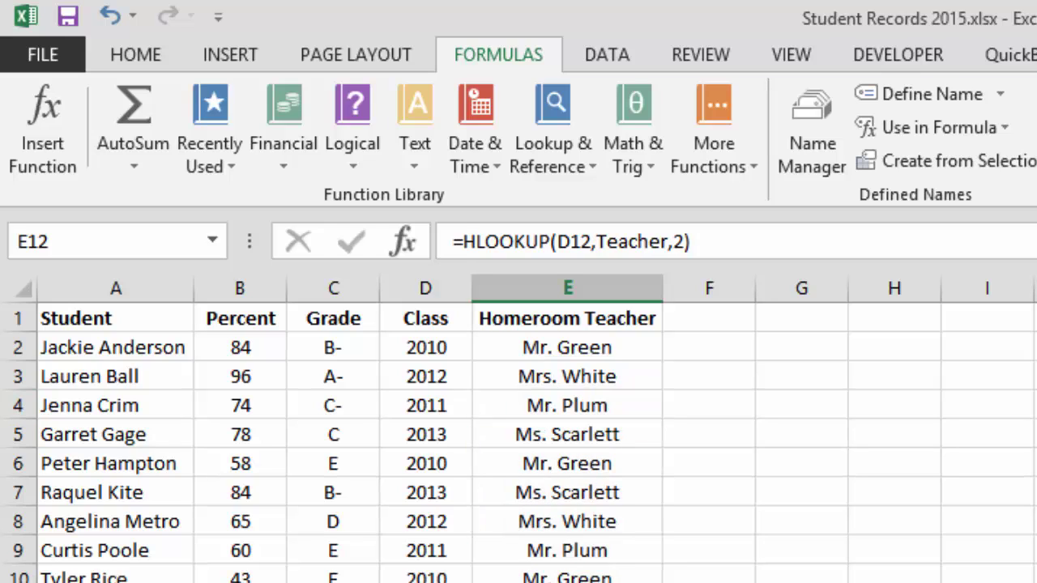
{"action": "key", "text": "ctrl+Home"}
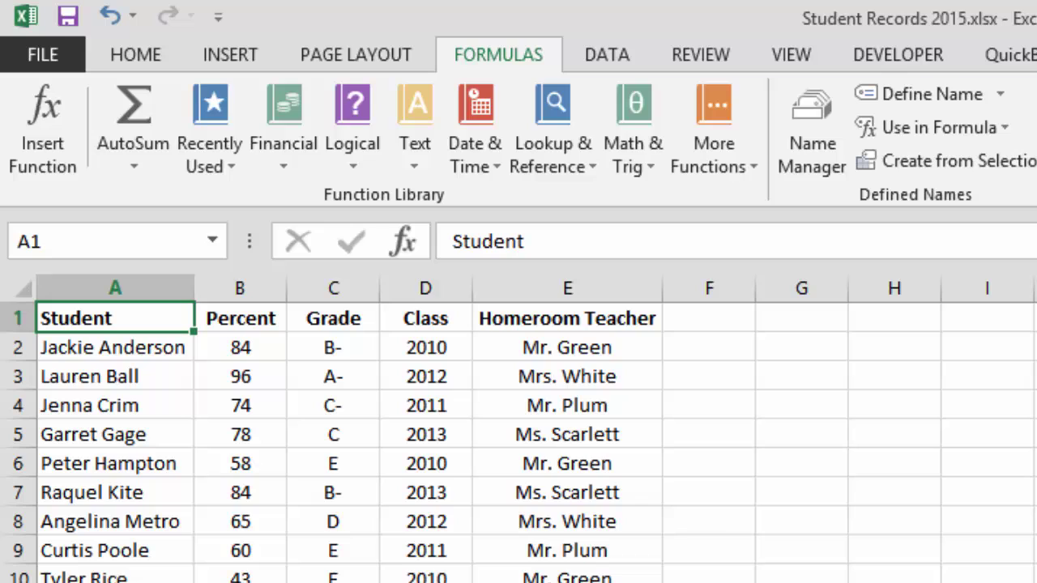